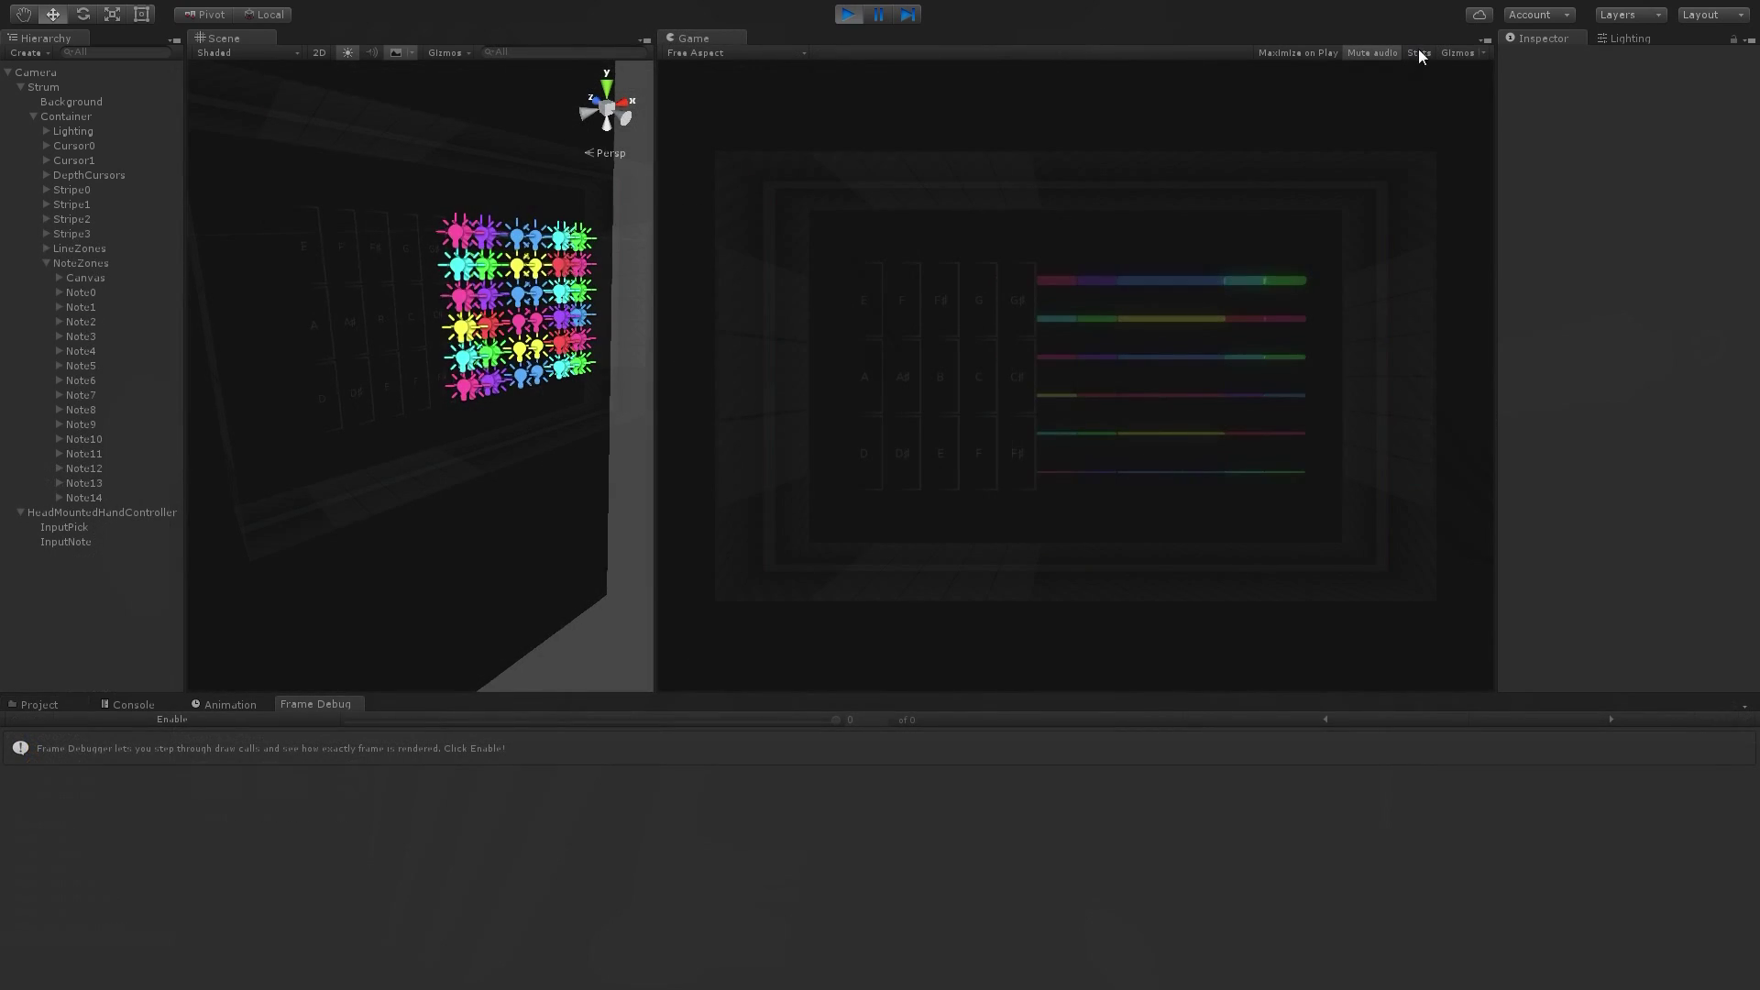
Show the Game view Stats overlay: about 50 FPS, 21 batches, 240 saved by batching
click(1417, 52)
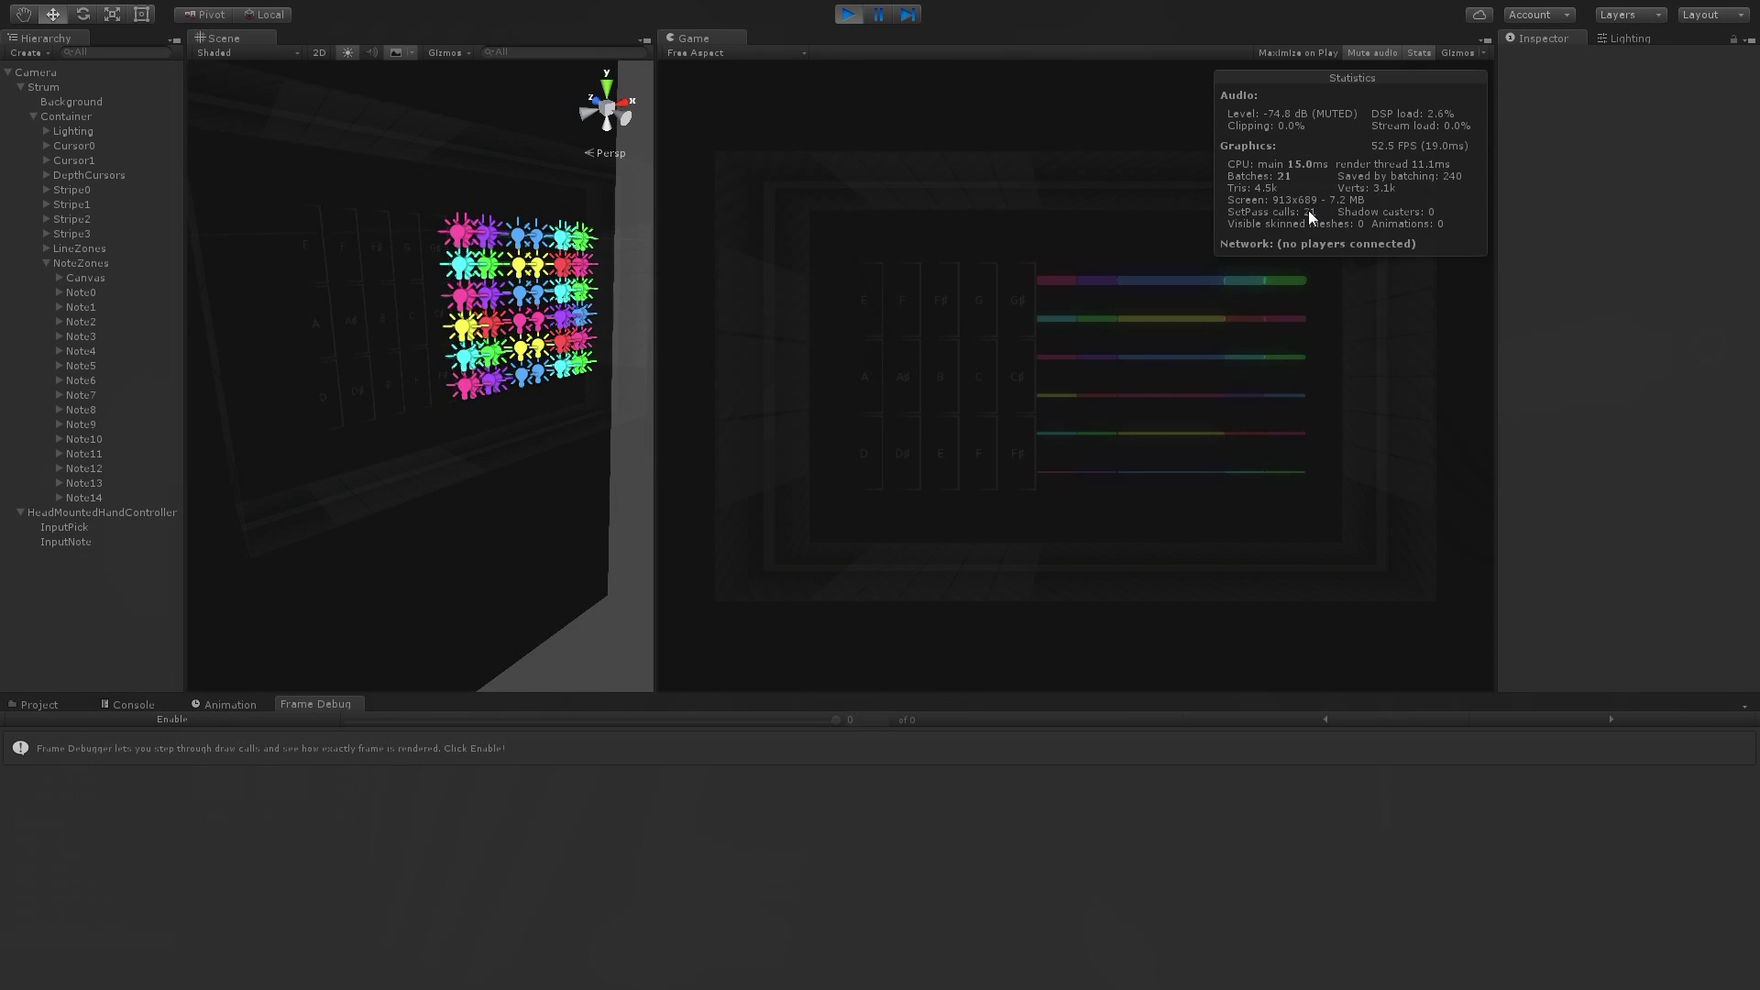
Inspect the LineLight-0-0 light under the Lighting group, then collapse the group
click(47, 131)
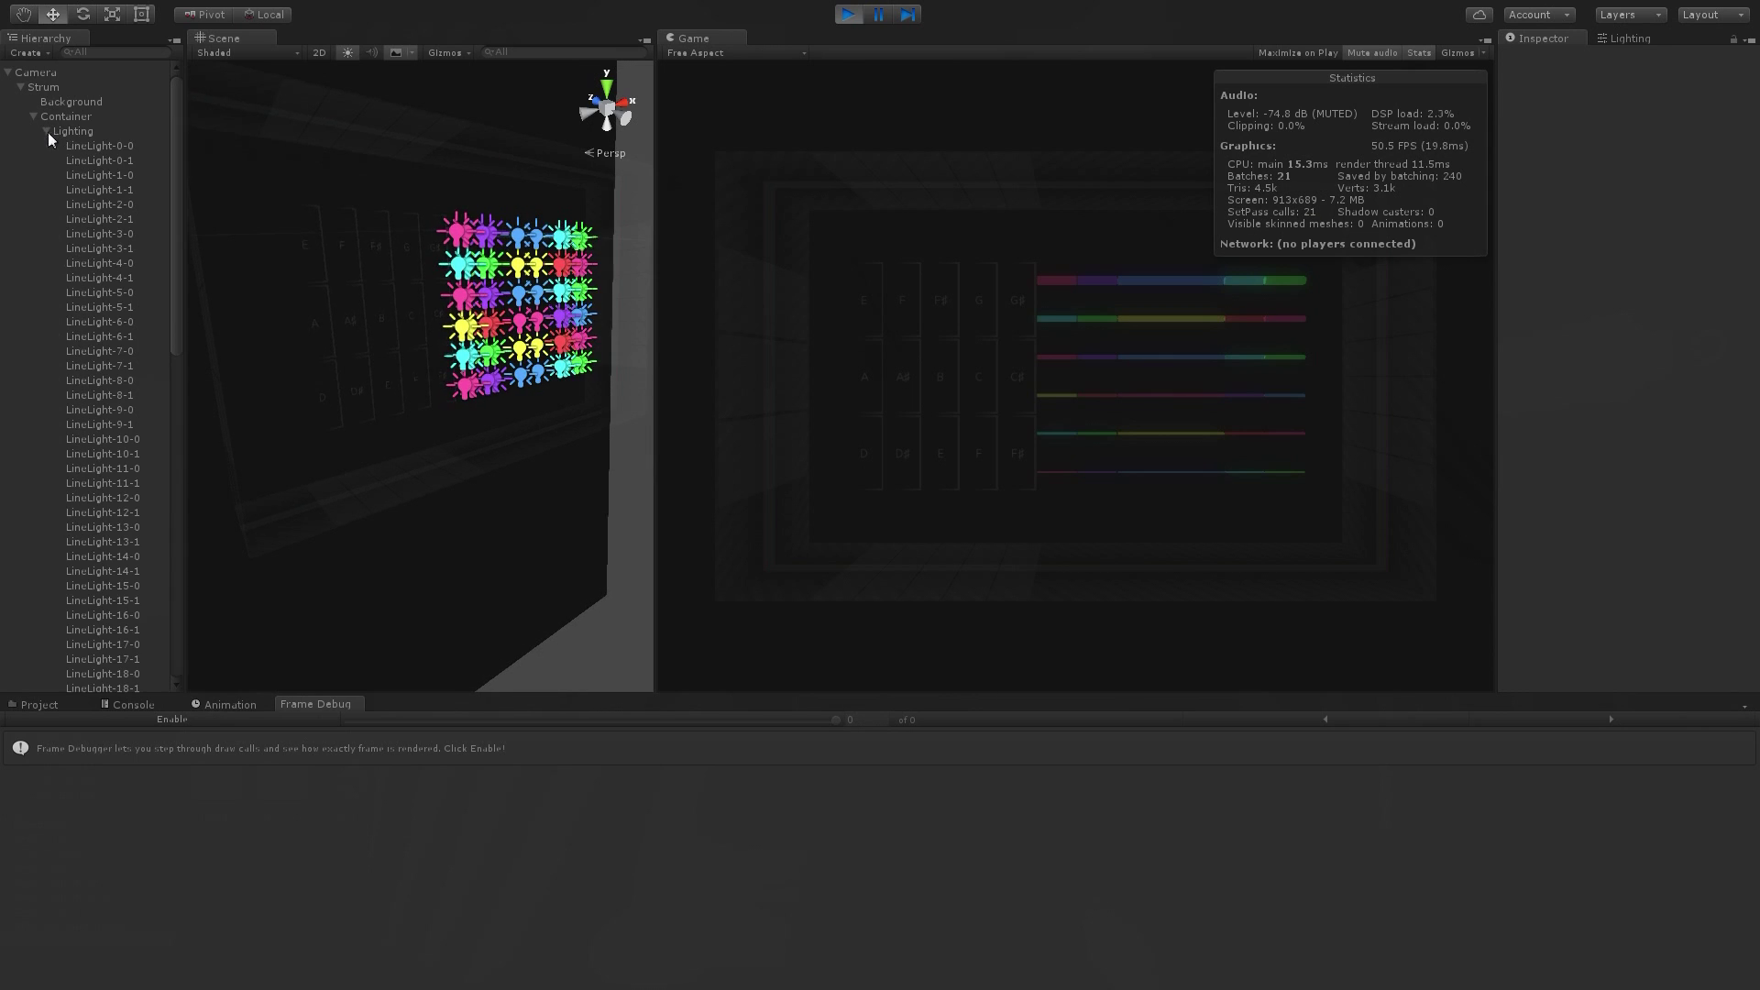
click(73, 144)
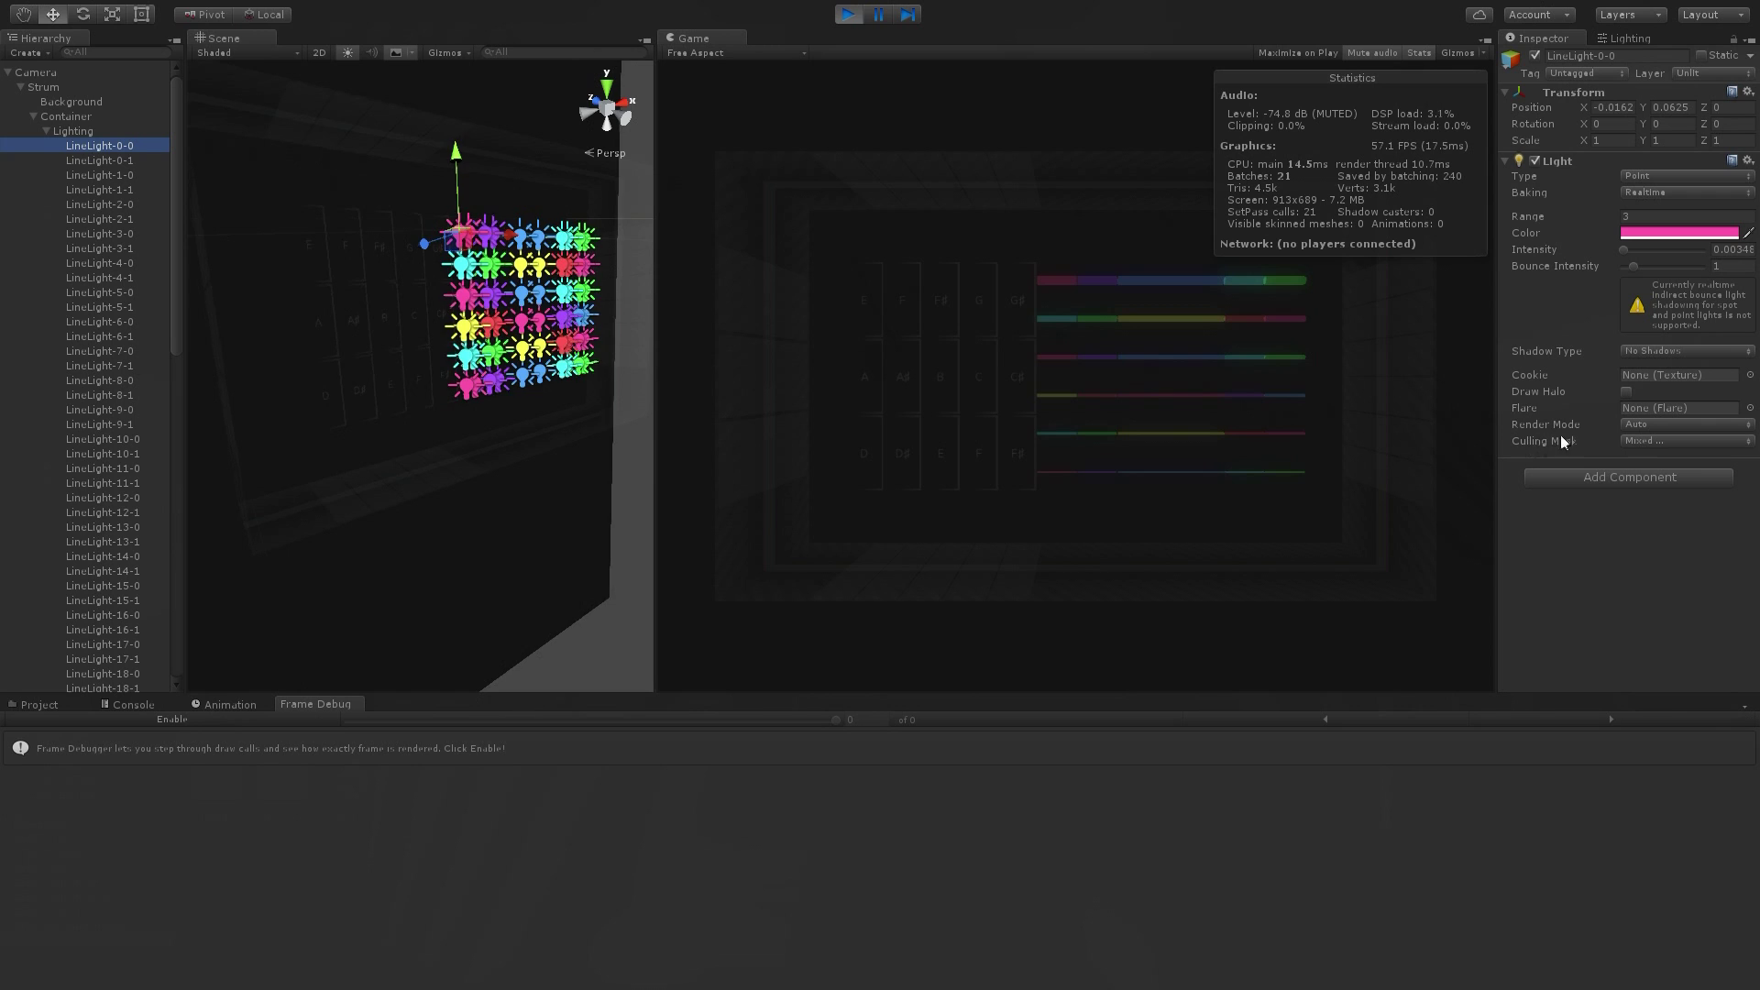
click(48, 131)
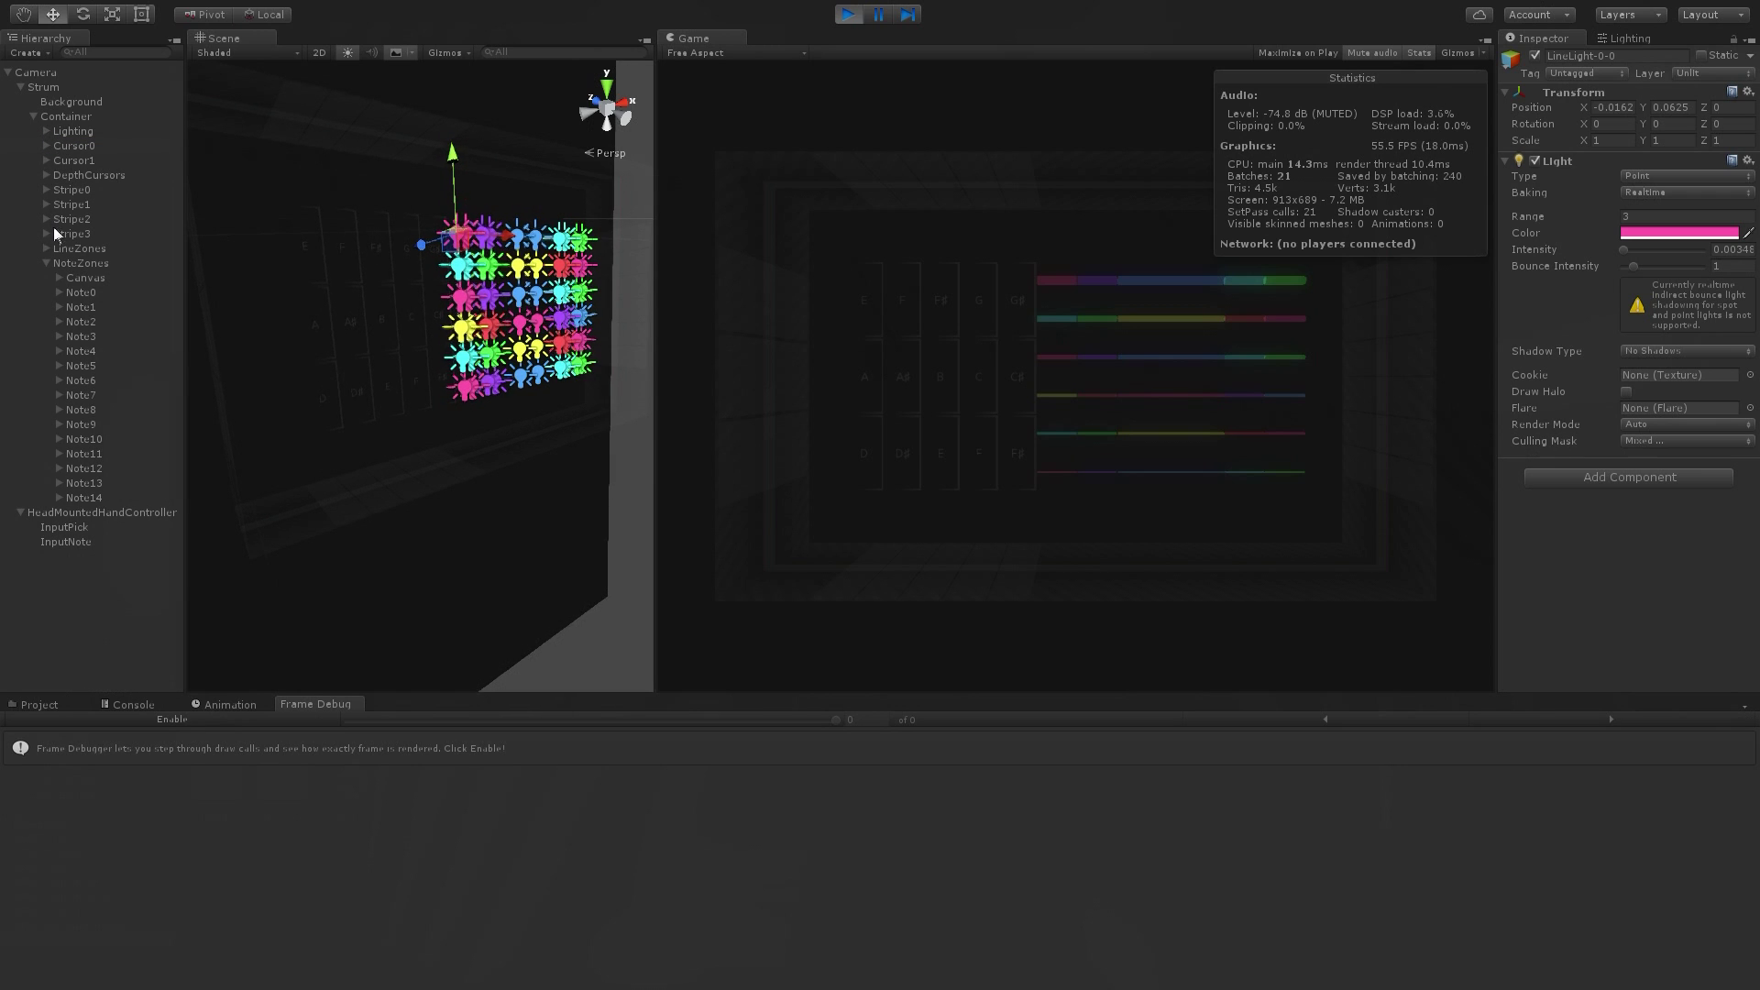
Go through the NoteZones Canvas Text labels, ending on the F# label (GothamNarrow, size 16)
click(66, 279)
click(57, 278)
click(97, 295)
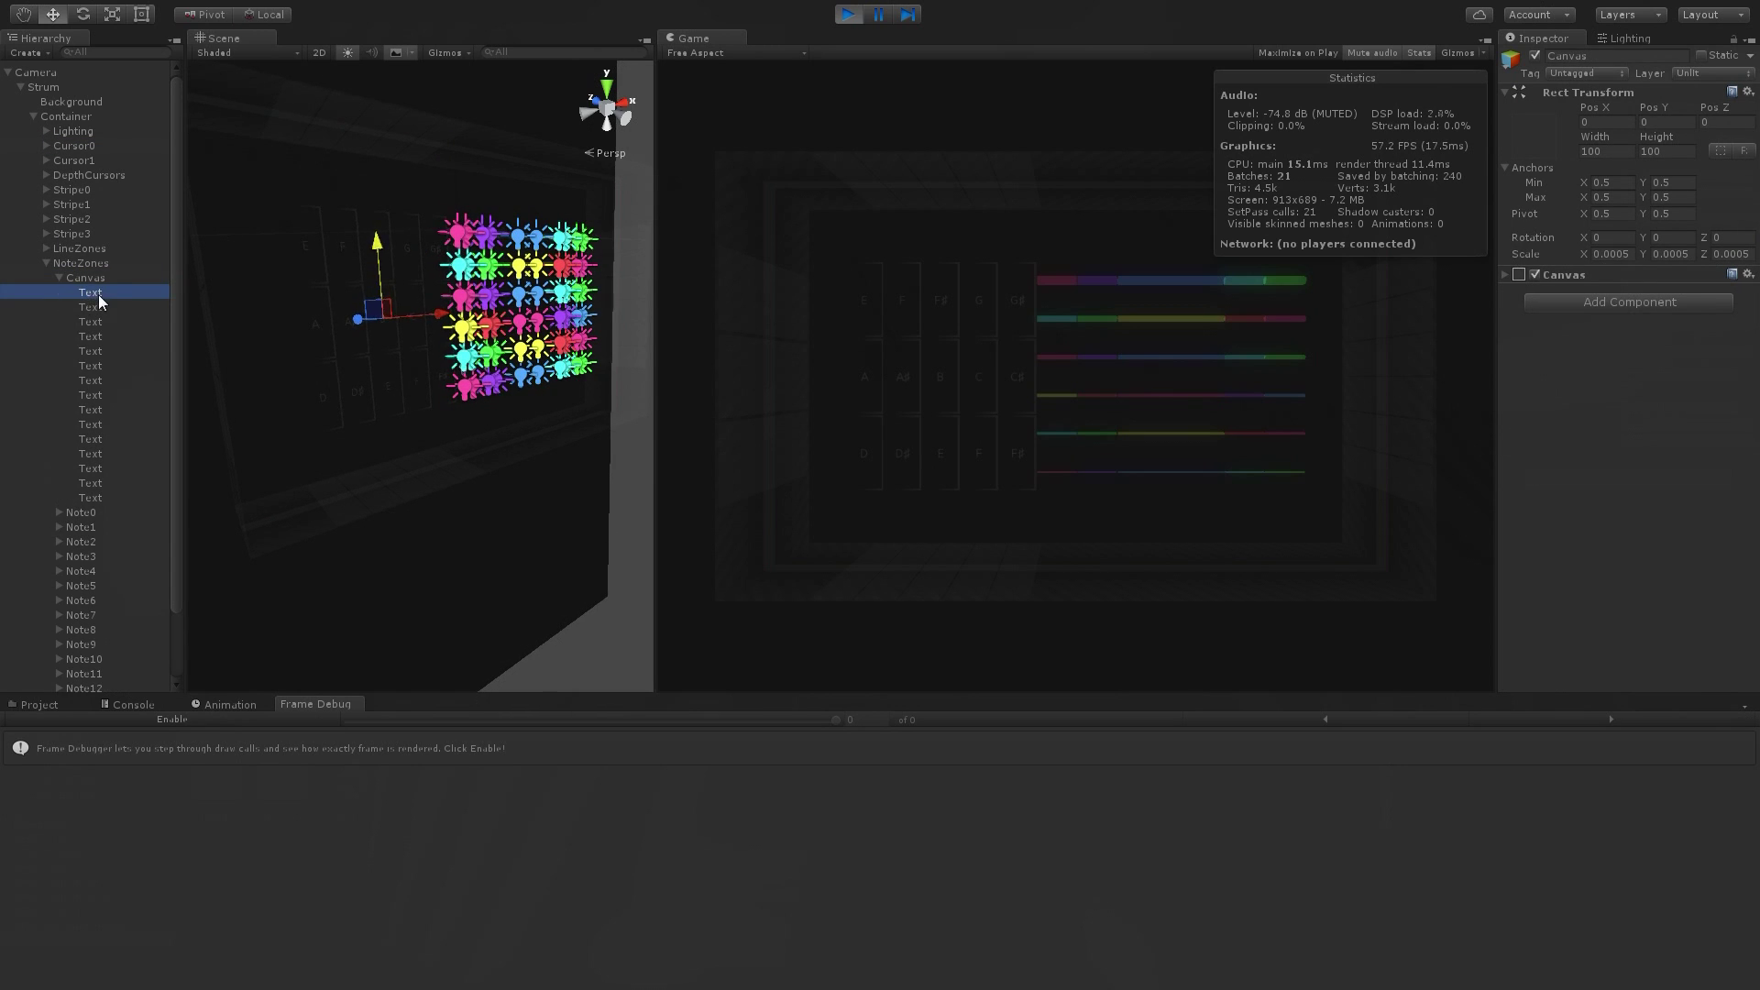
click(98, 306)
click(95, 323)
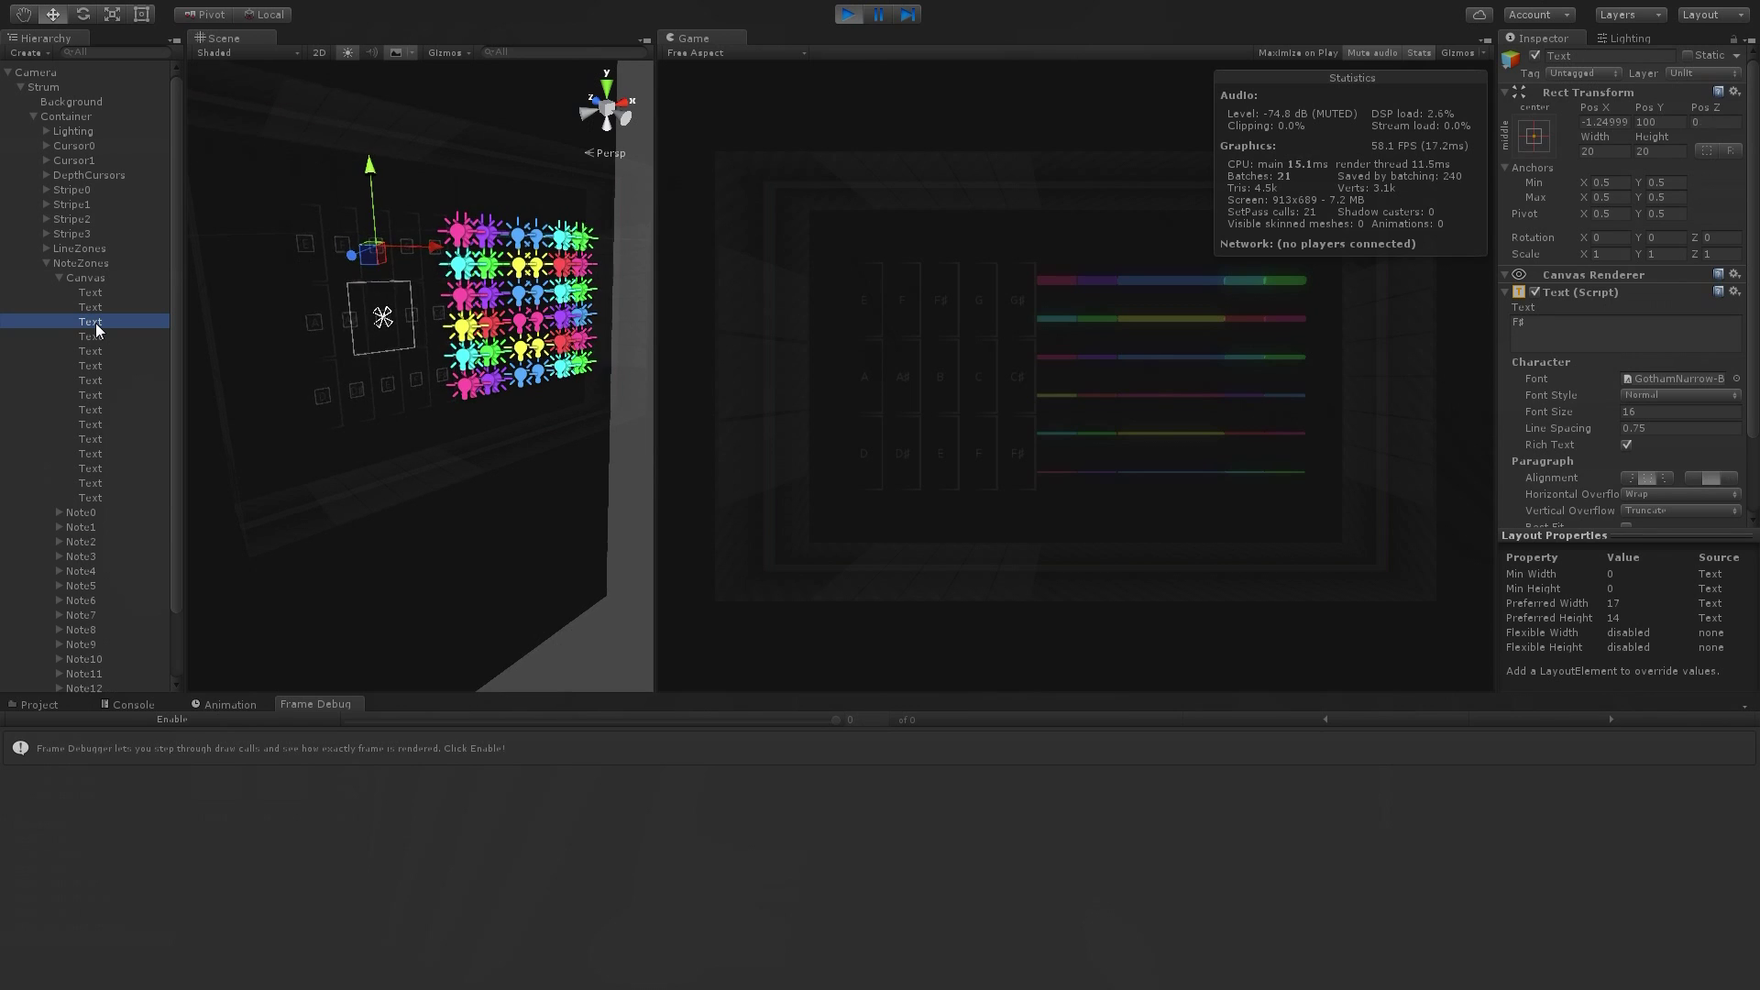
Enable the Frame Debugger and jump back to an early draw event
key(Left)
click(311, 715)
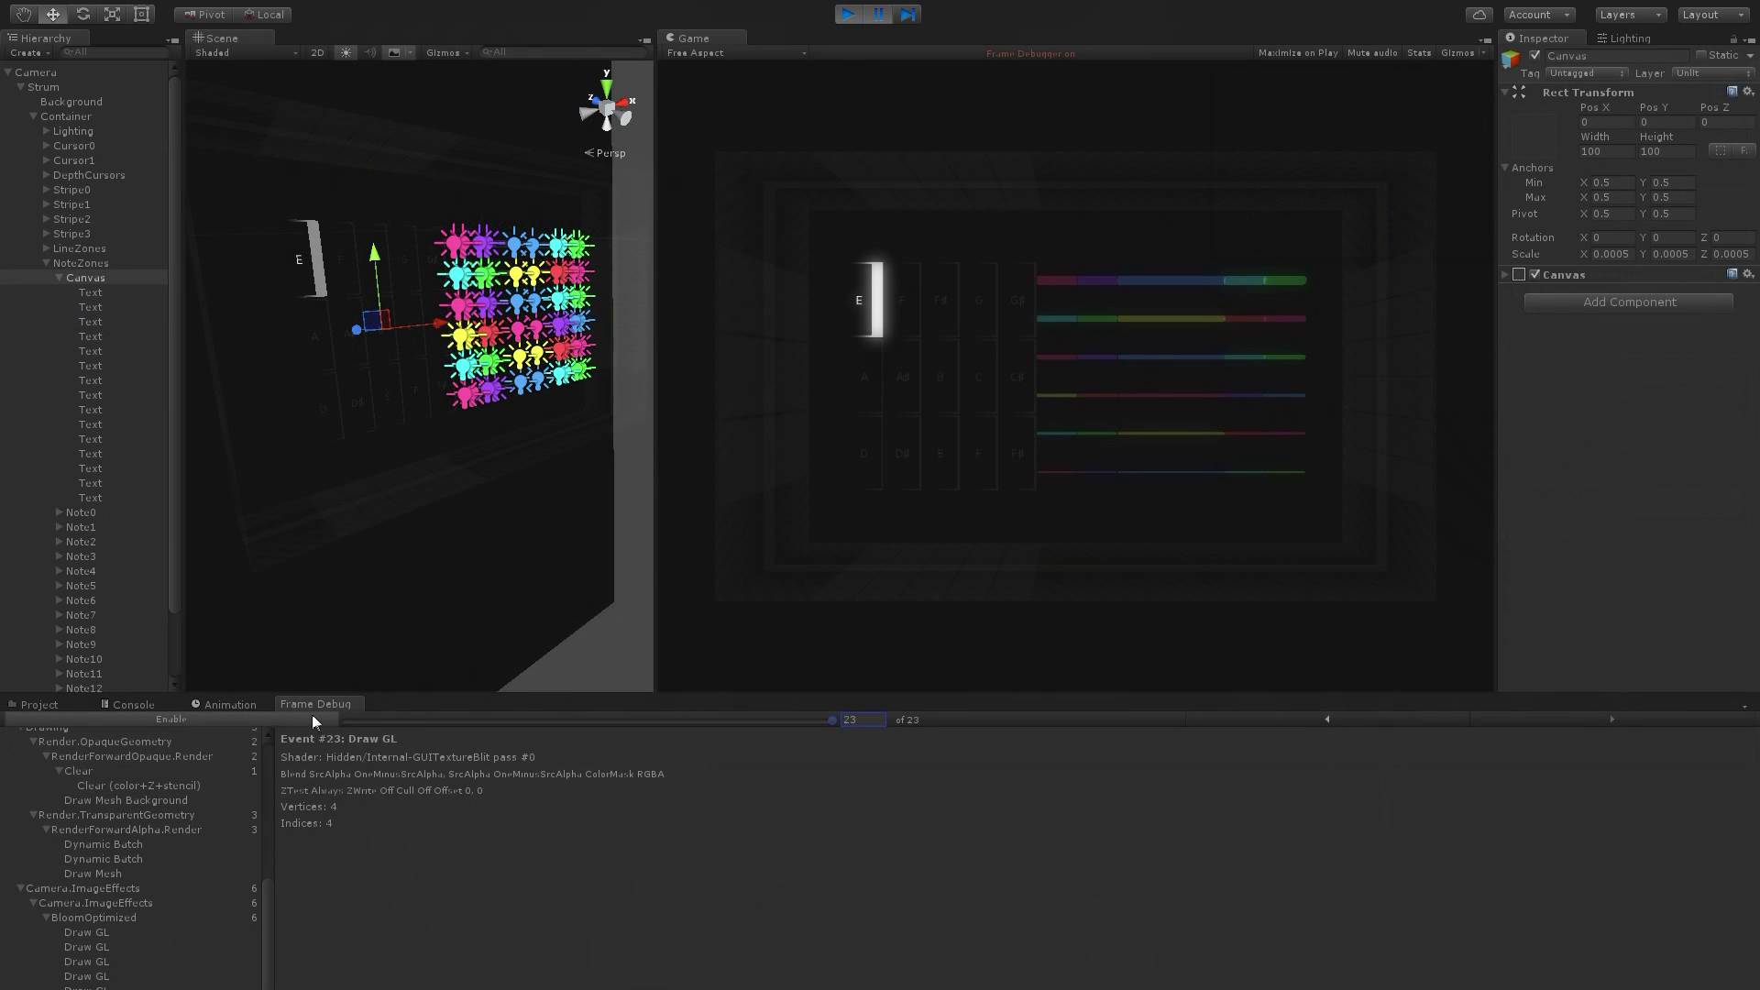
click(371, 722)
Step forward through the captured draw events up to event 13
click(1534, 720)
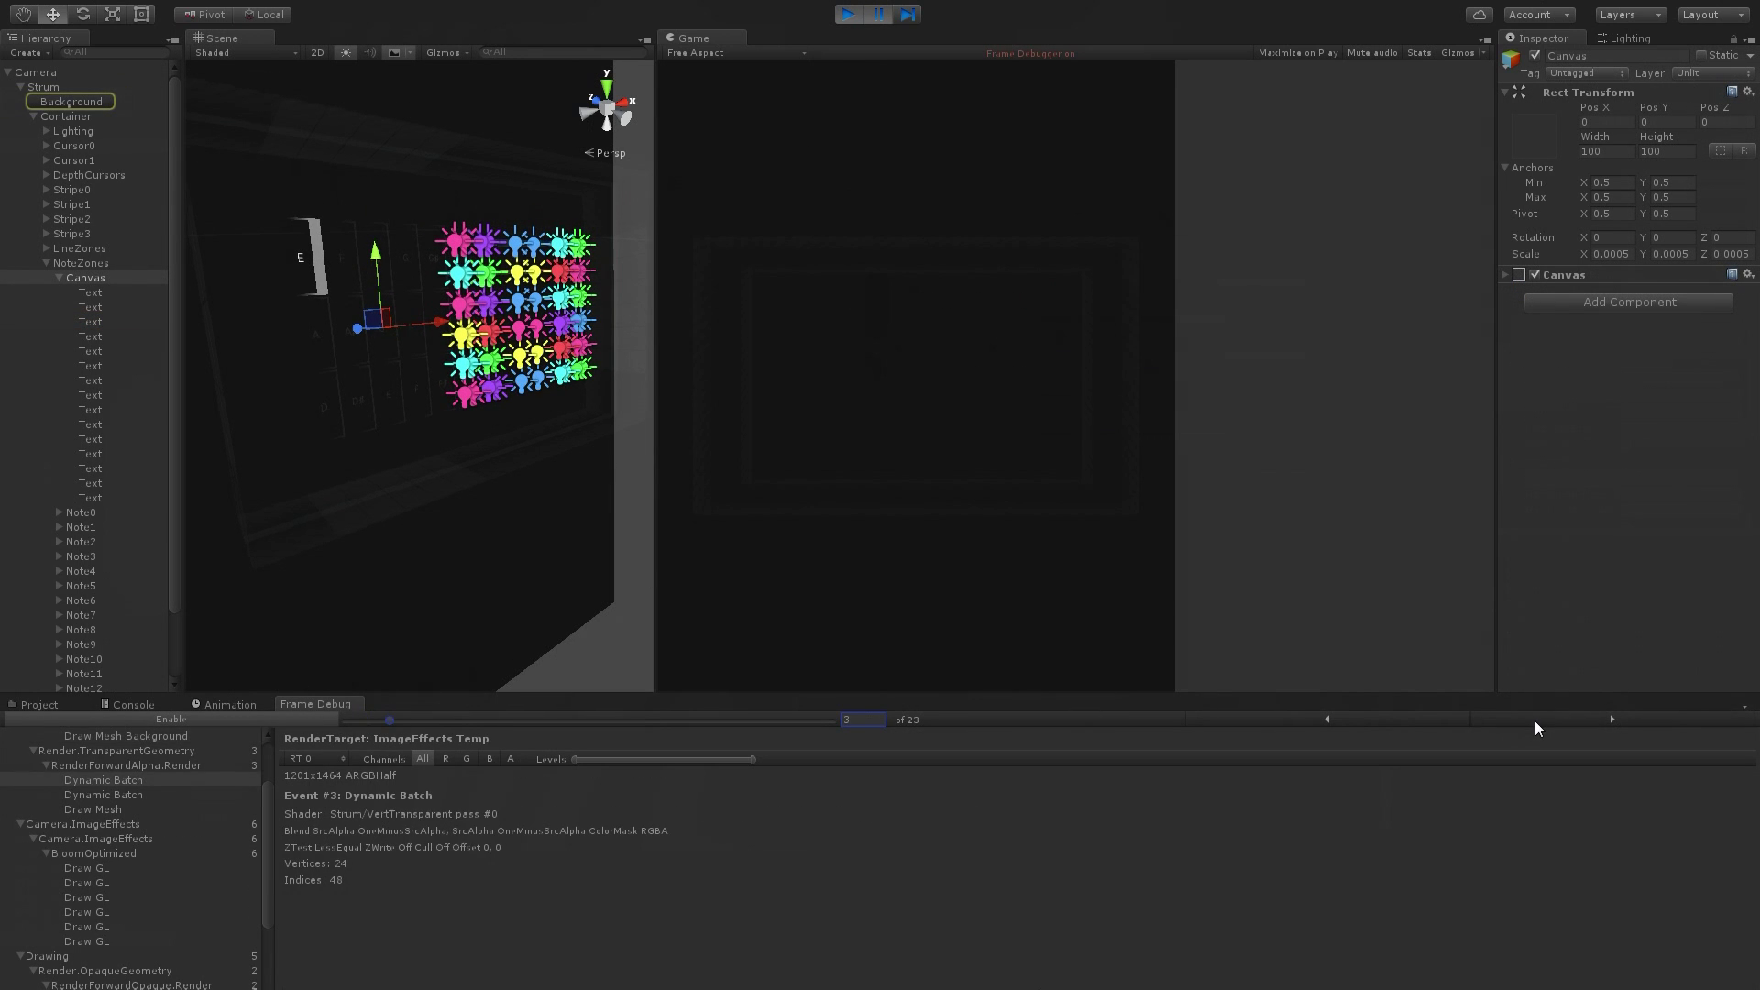
click(1535, 722)
click(1534, 720)
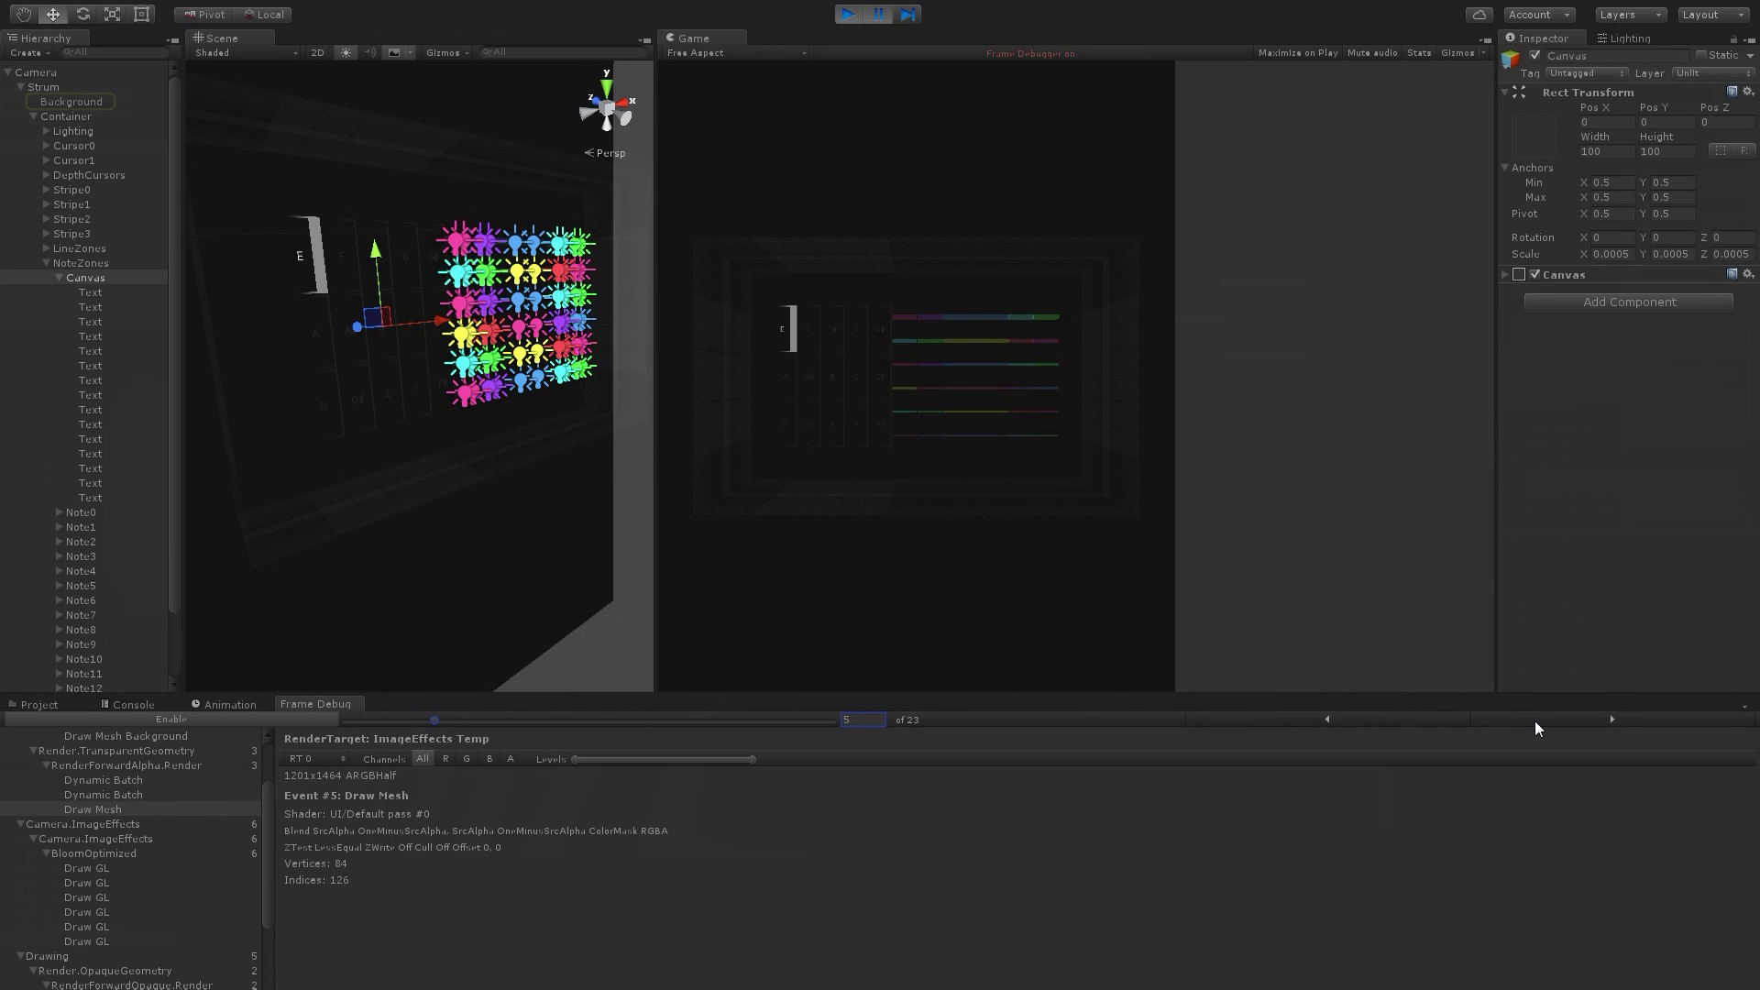
click(1534, 721)
key(Down)
key(Down)
key(Down)
key(Down)
key(Down)
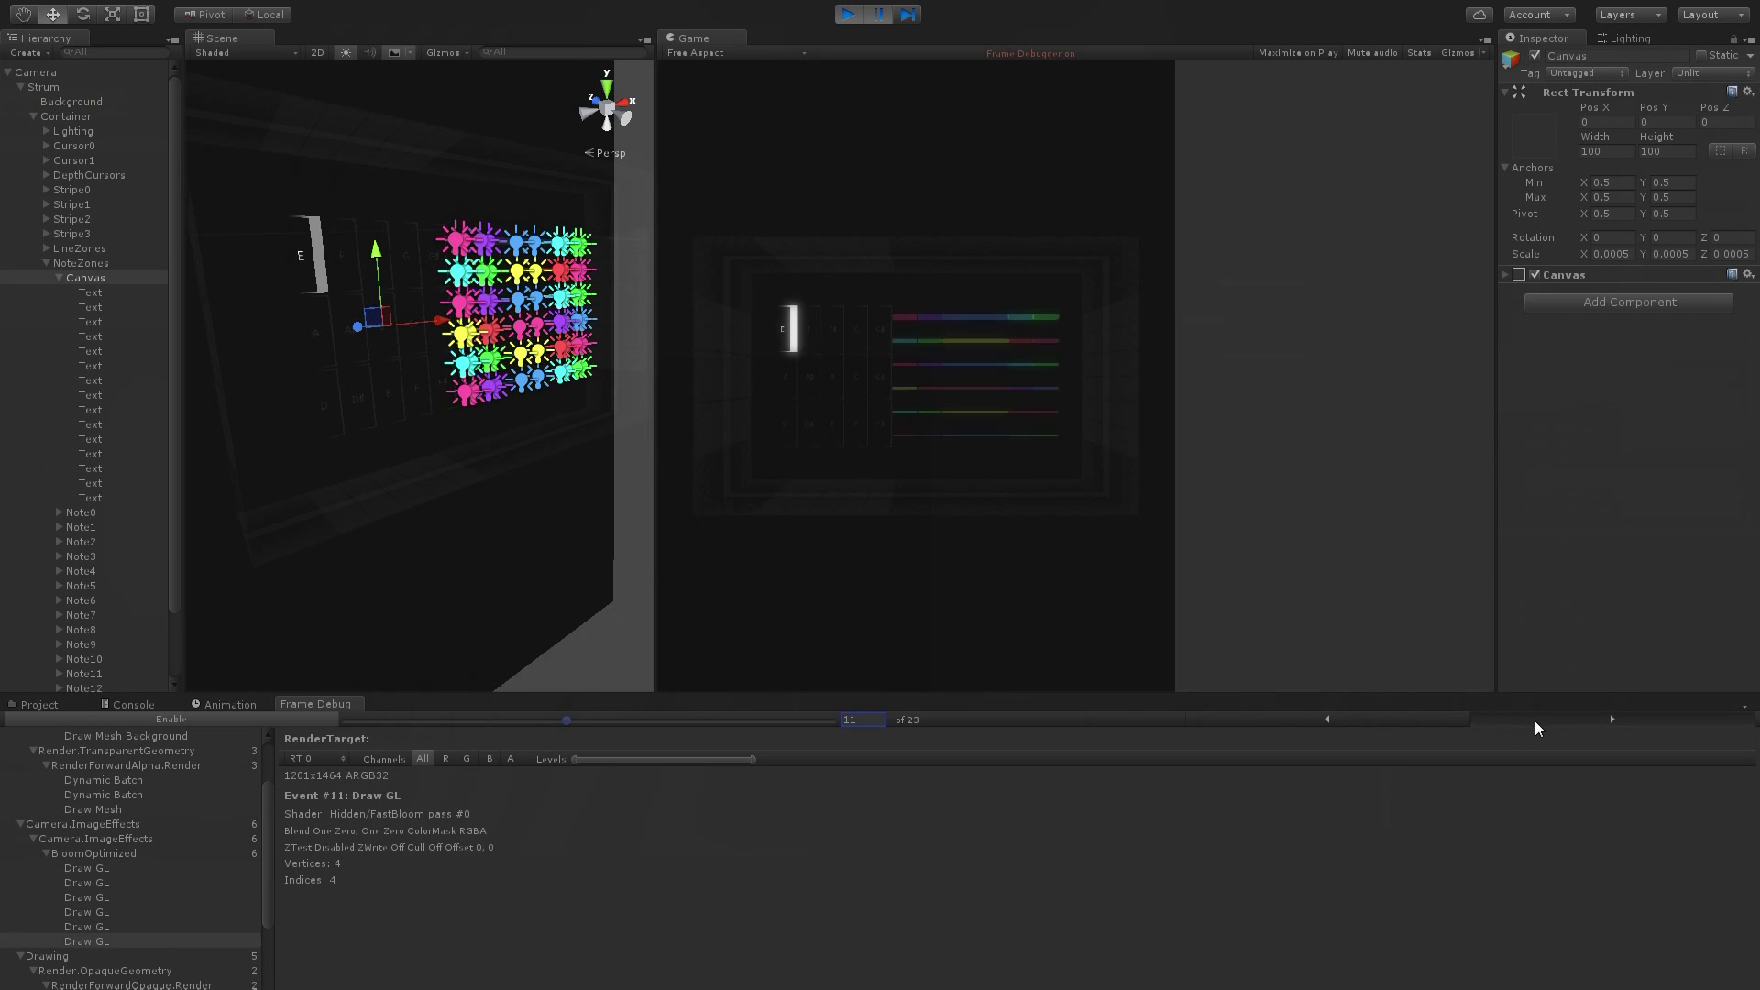
Keep stepping forward to the final event #23, a Draw GL call
click(1534, 720)
click(1535, 722)
click(1535, 721)
click(1534, 722)
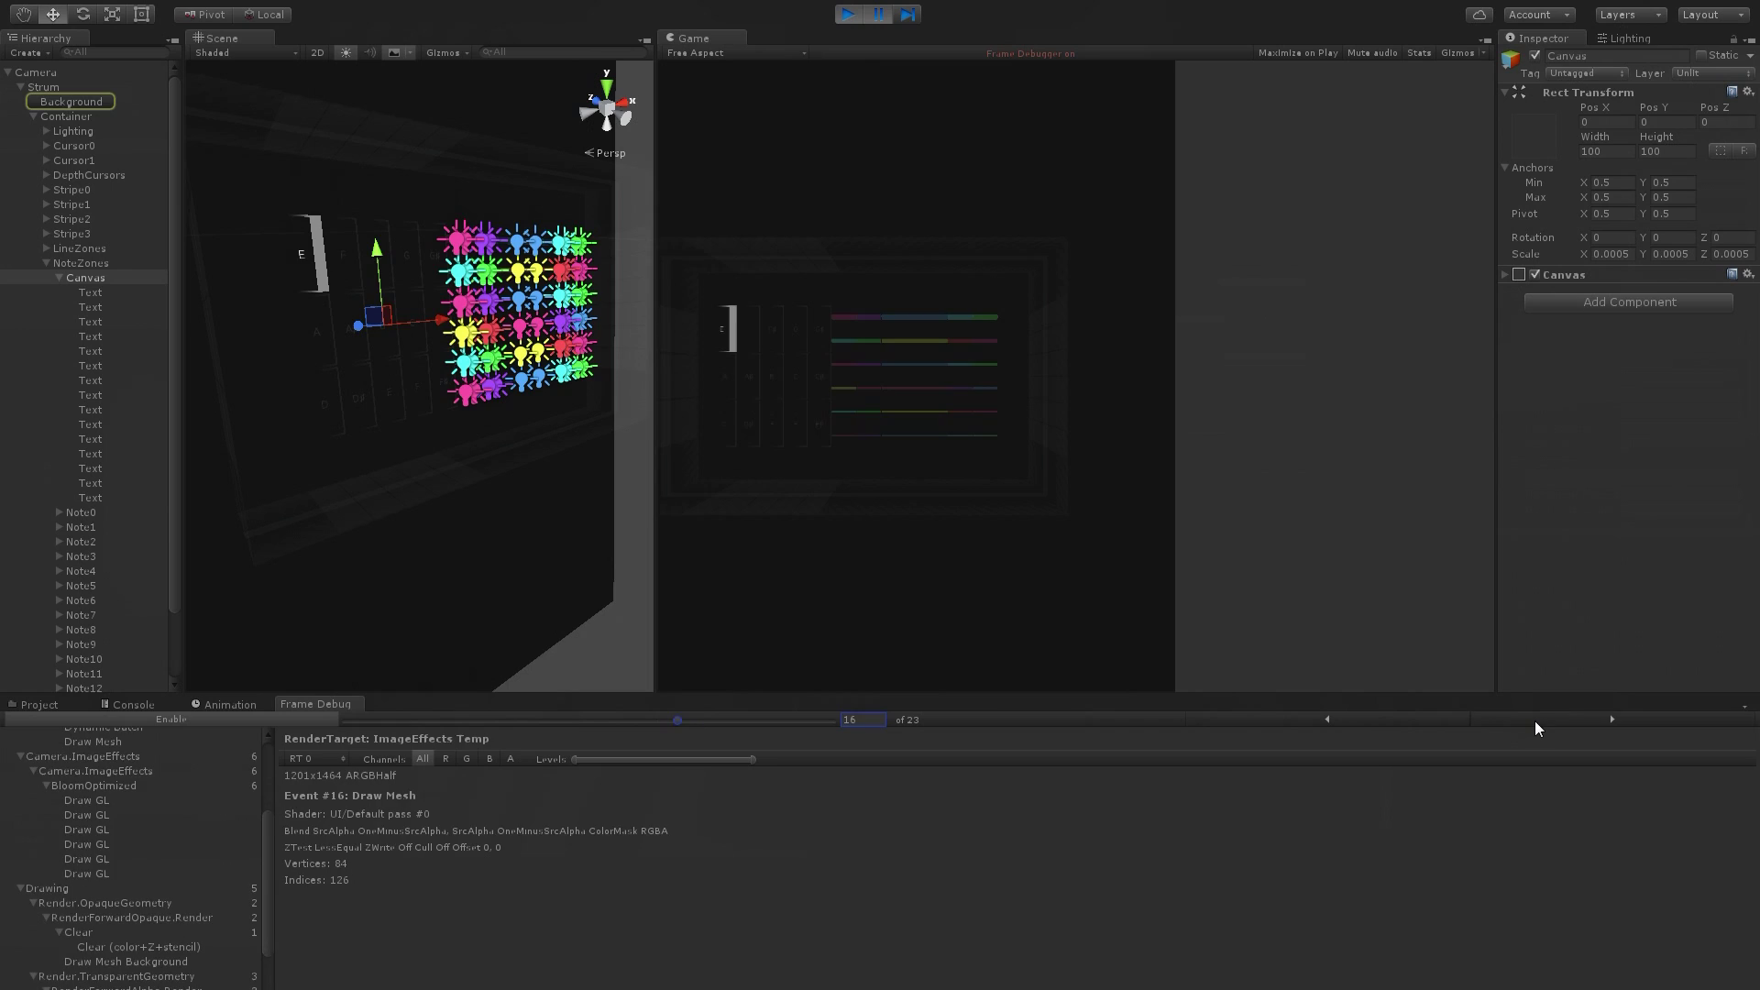
click(1534, 721)
click(1534, 720)
click(1535, 721)
click(1535, 721)
click(1534, 722)
click(1535, 722)
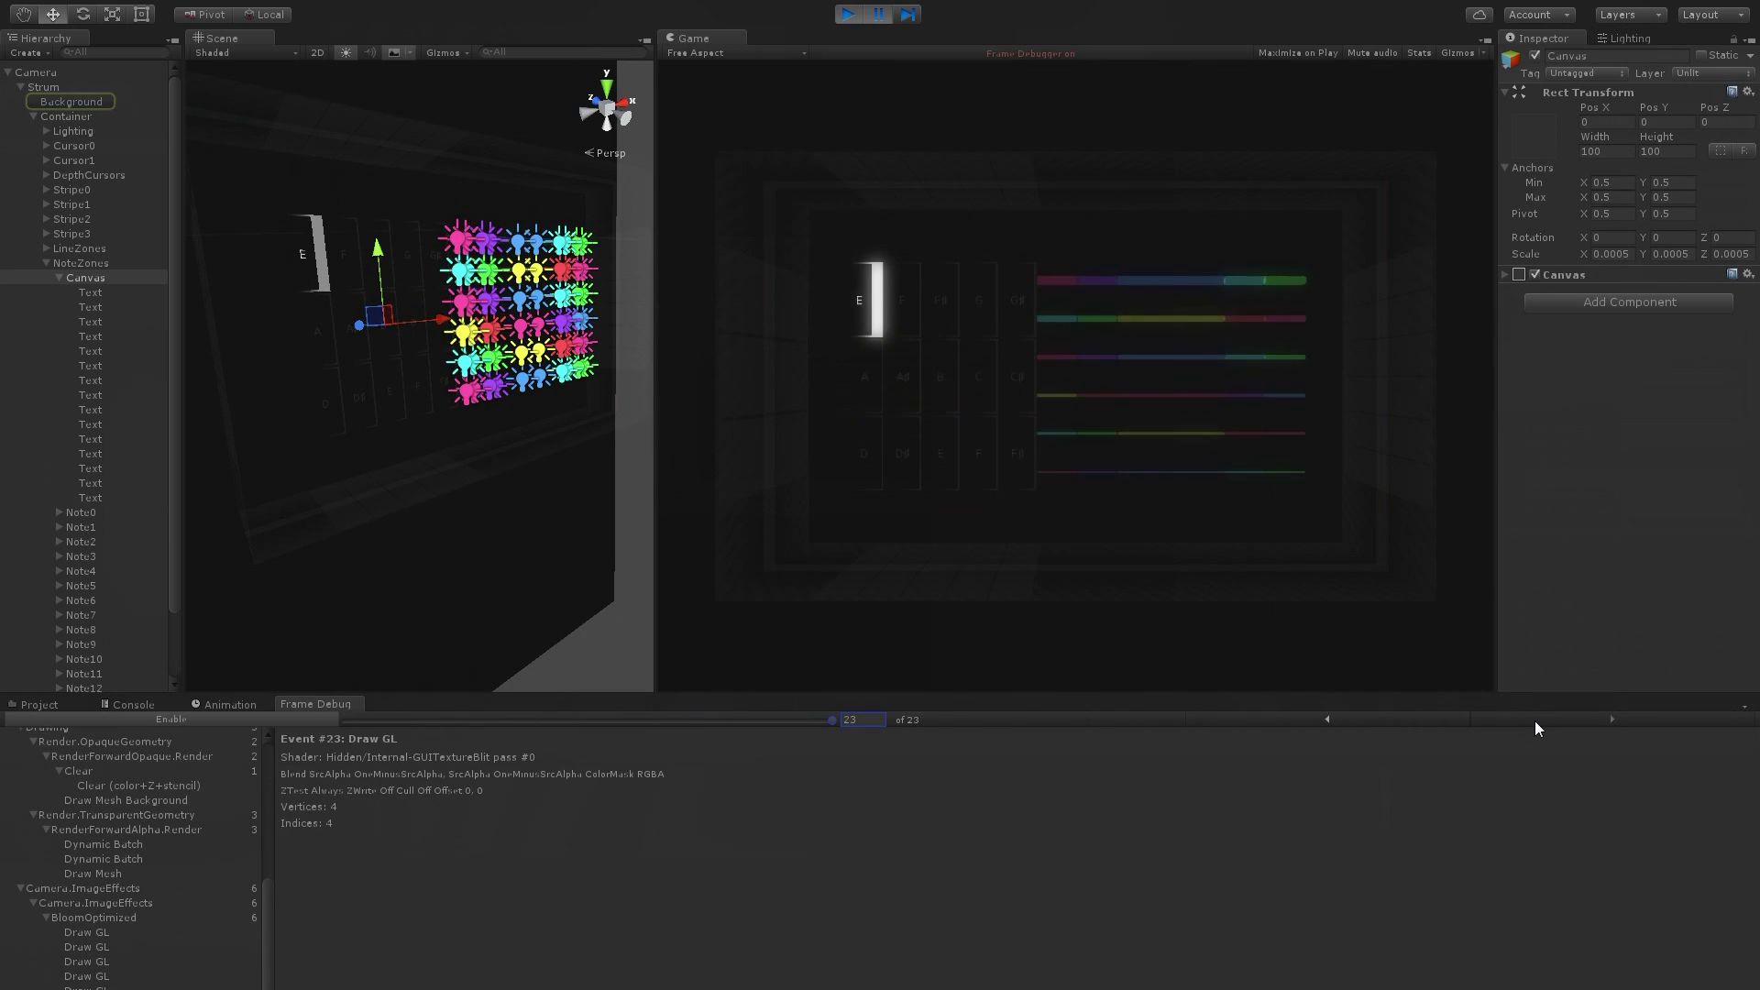